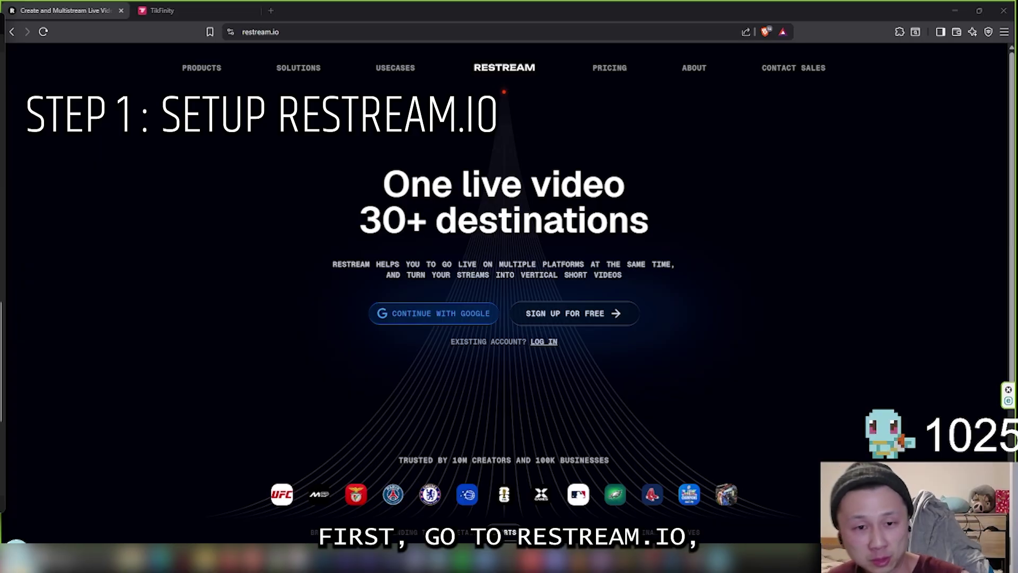
Open restream.io and create a new stream of the Encoder | RTMP type.
click(340, 37)
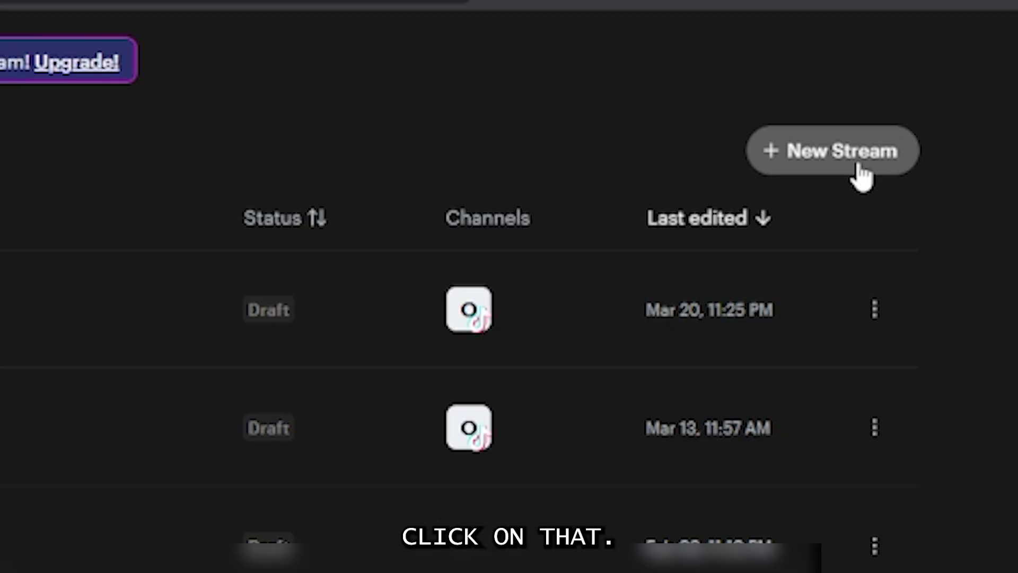
click(859, 169)
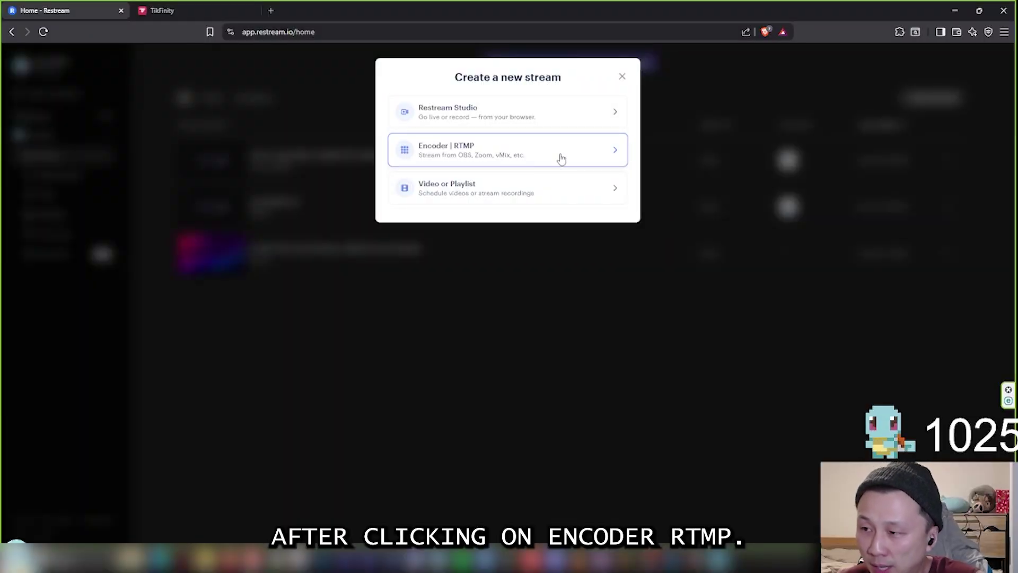
click(555, 155)
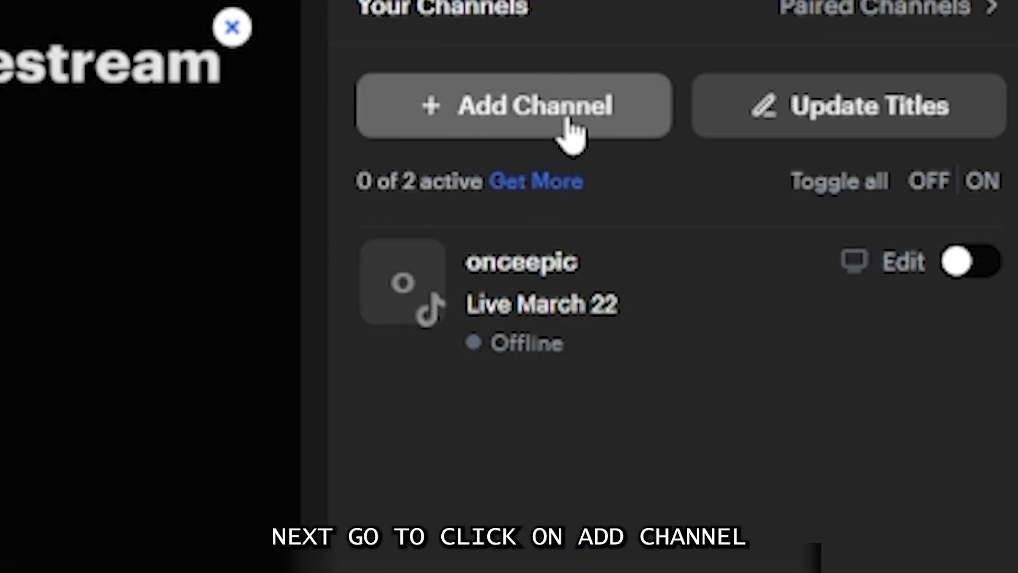
Try to add a TikTok Live channel to the new stream and dismiss the channel dialog.
click(569, 122)
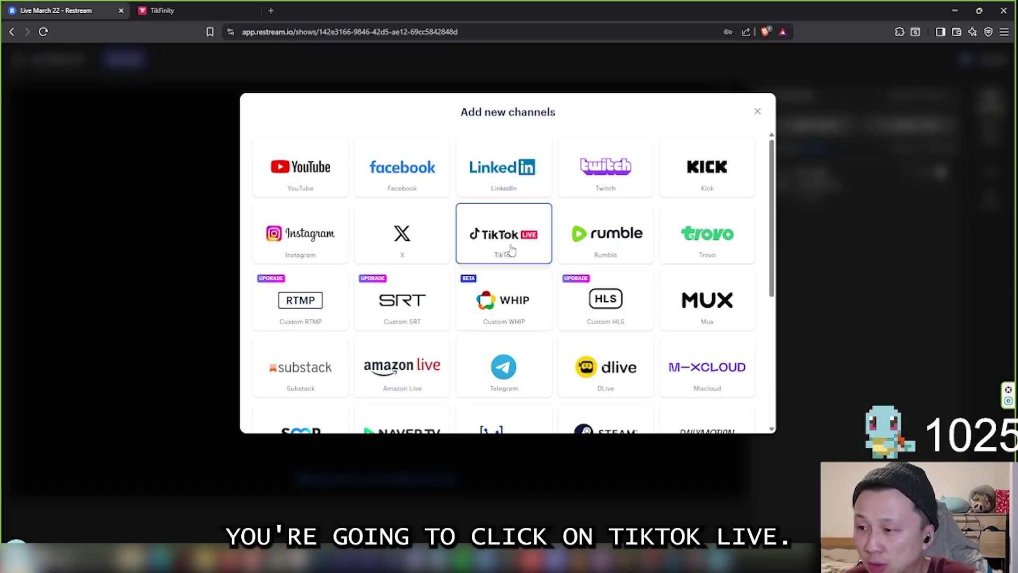
click(537, 248)
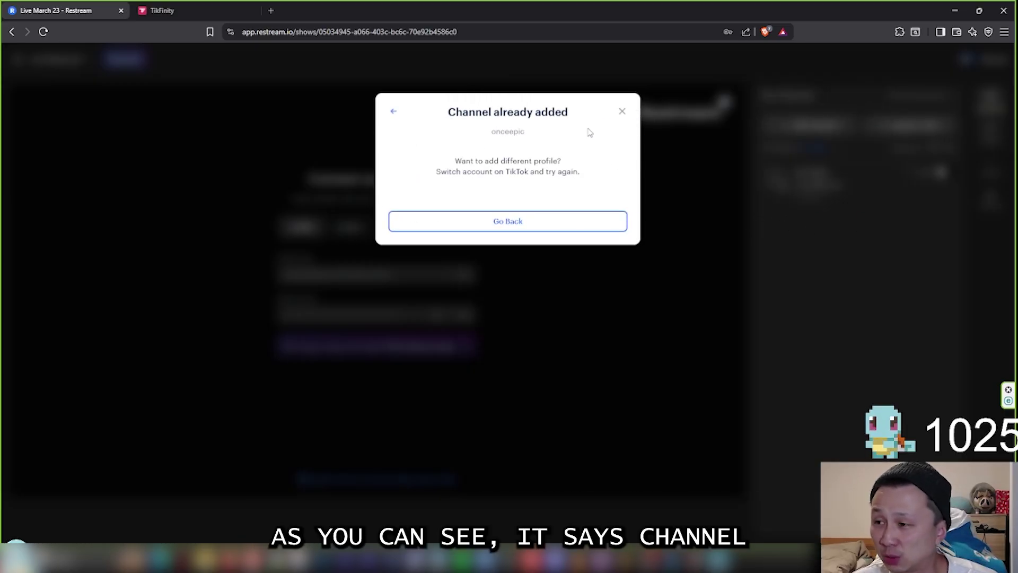
click(621, 111)
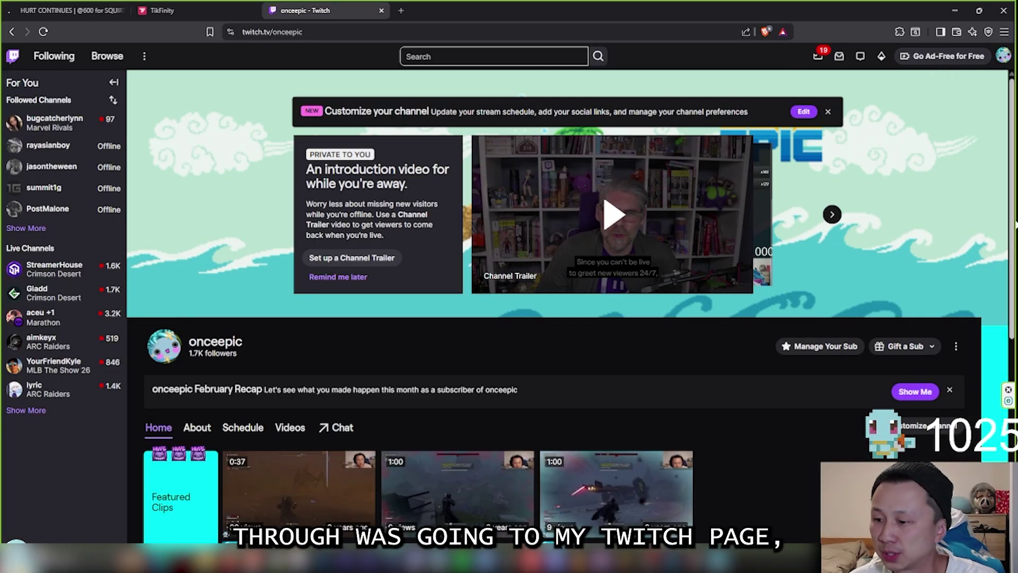
Open the Creator Dashboard of the Twitch account.
click(1004, 55)
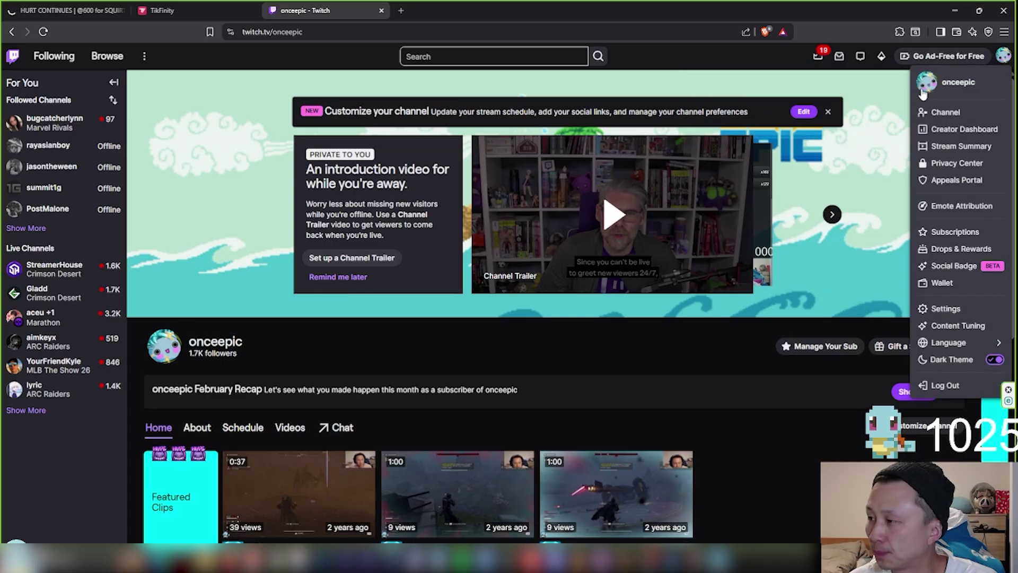
click(963, 132)
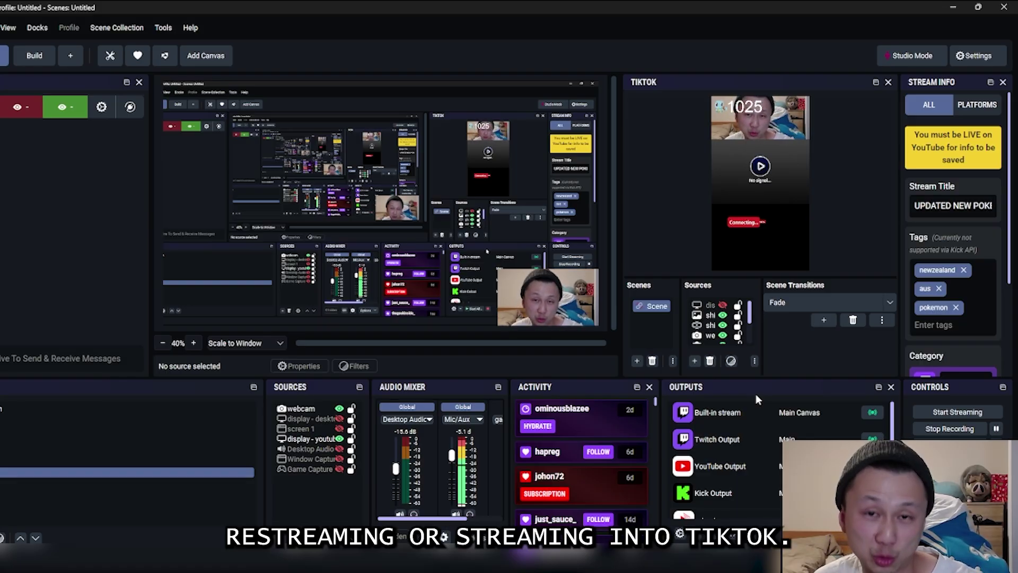
Switch to OBS and begin a new Aitum Stream Suite stream output with Other Service, reaching its name and server fields.
scroll(742, 424, down, 1)
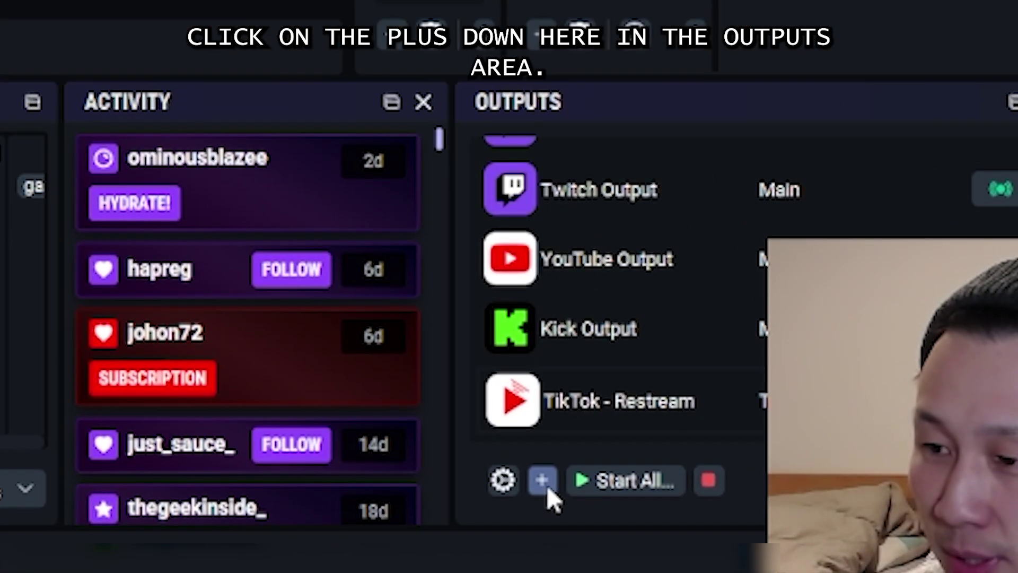
click(546, 484)
click(601, 507)
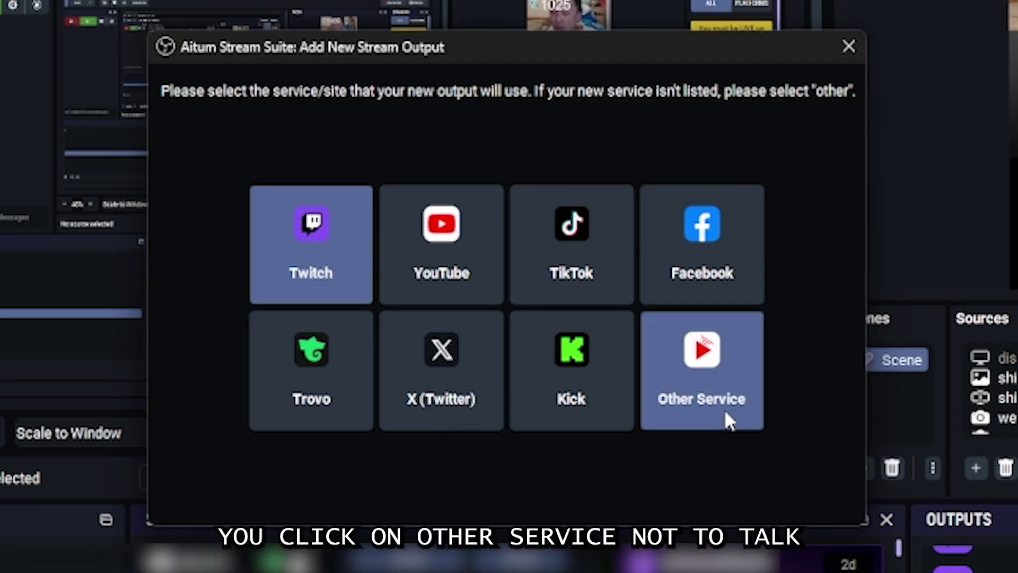
click(725, 415)
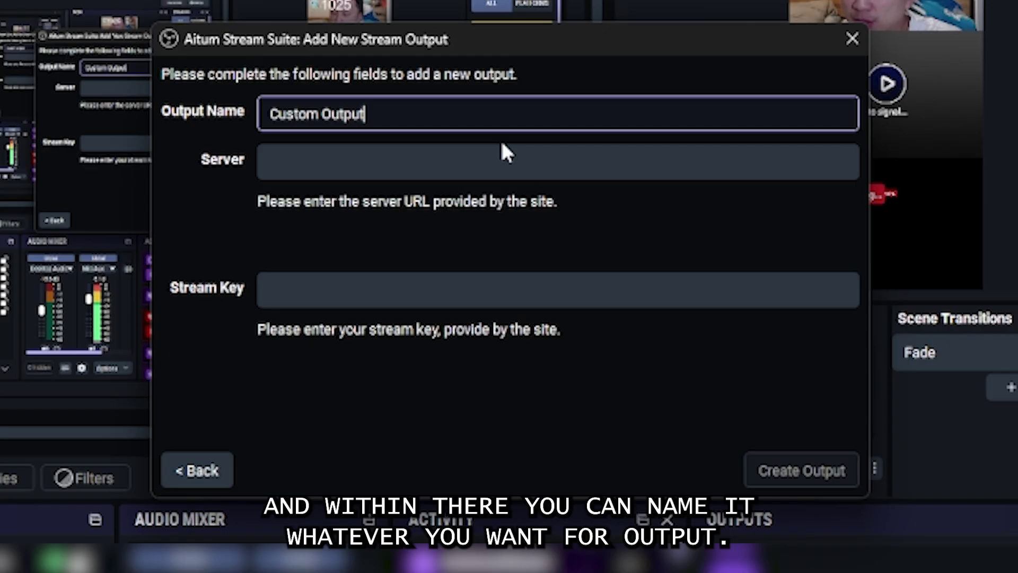
drag(471, 106, 196, 111)
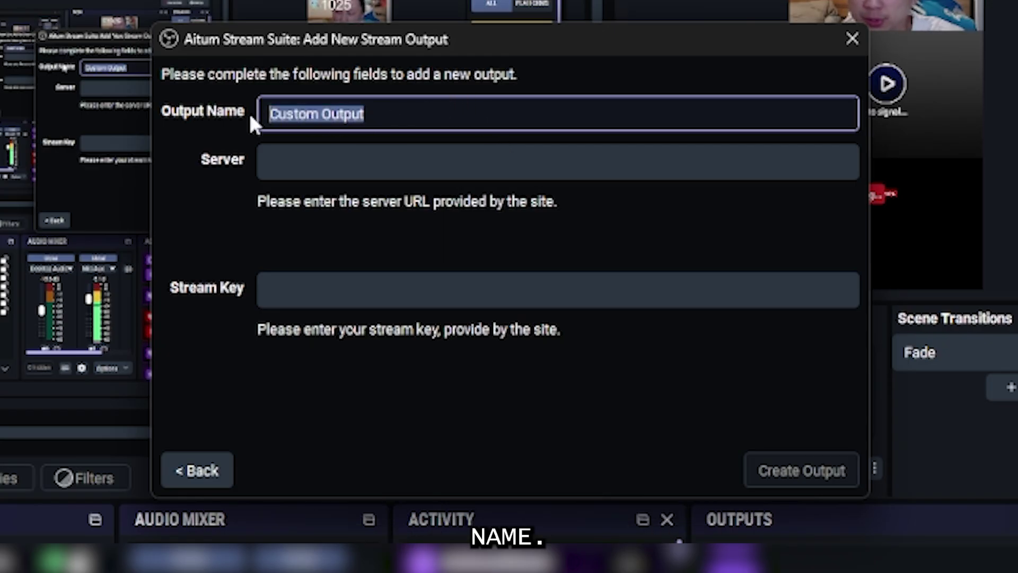
click(402, 166)
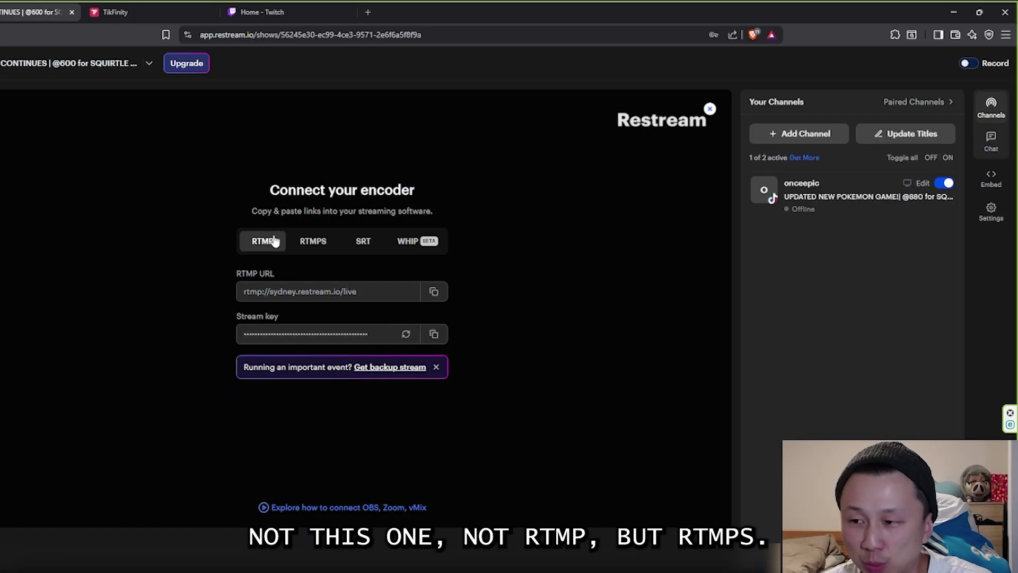
Set the TikTok output's server to Restream's RTMPS URL, rtmps://sydney.restream.io:1937/live, and copy the stream key from Restream.
click(313, 250)
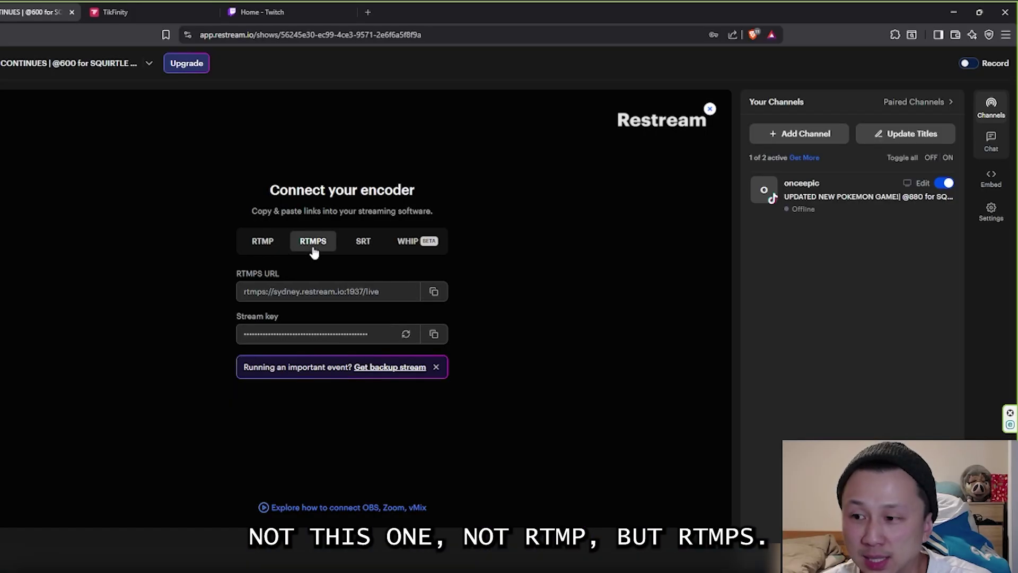
drag(384, 294, 241, 286)
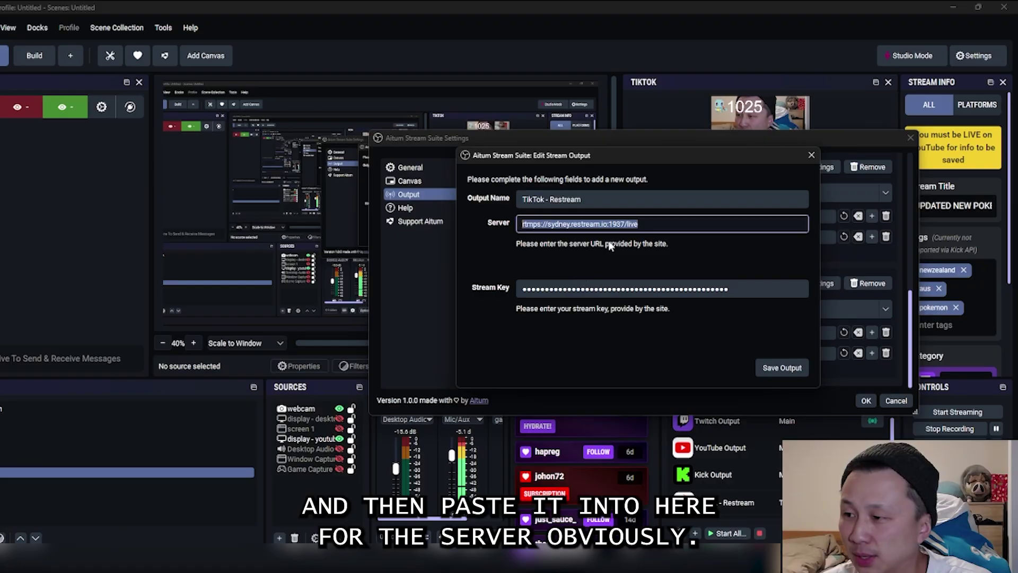
text(rtmps://sydney.restream.io:1937/live)
key(ctrl+a)
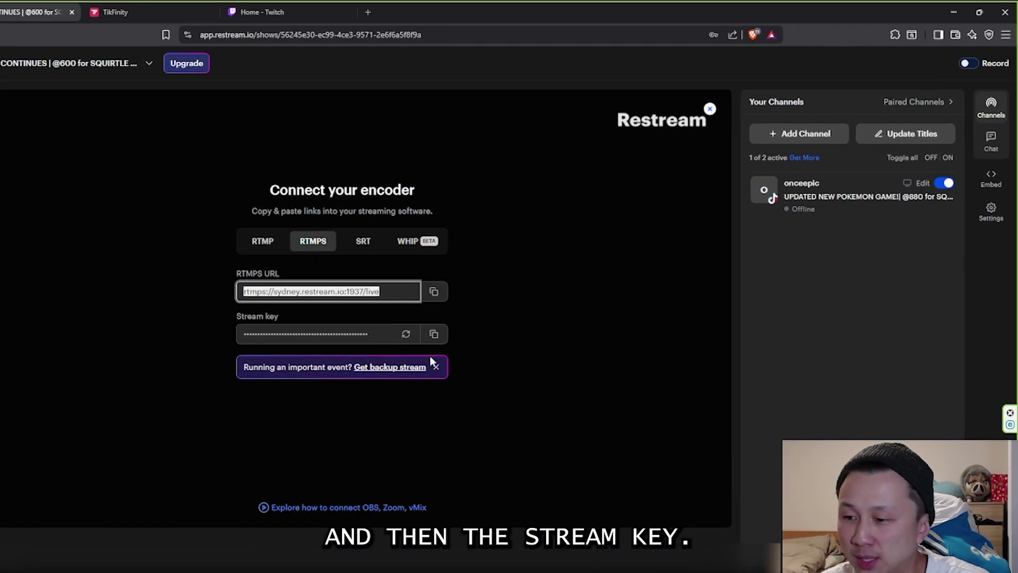
click(434, 333)
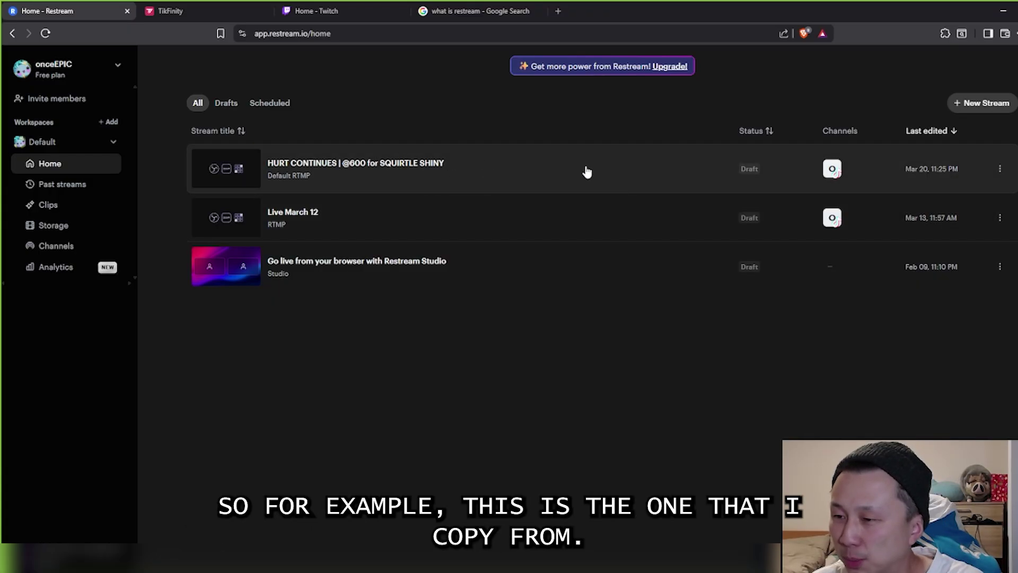
click(533, 178)
click(989, 268)
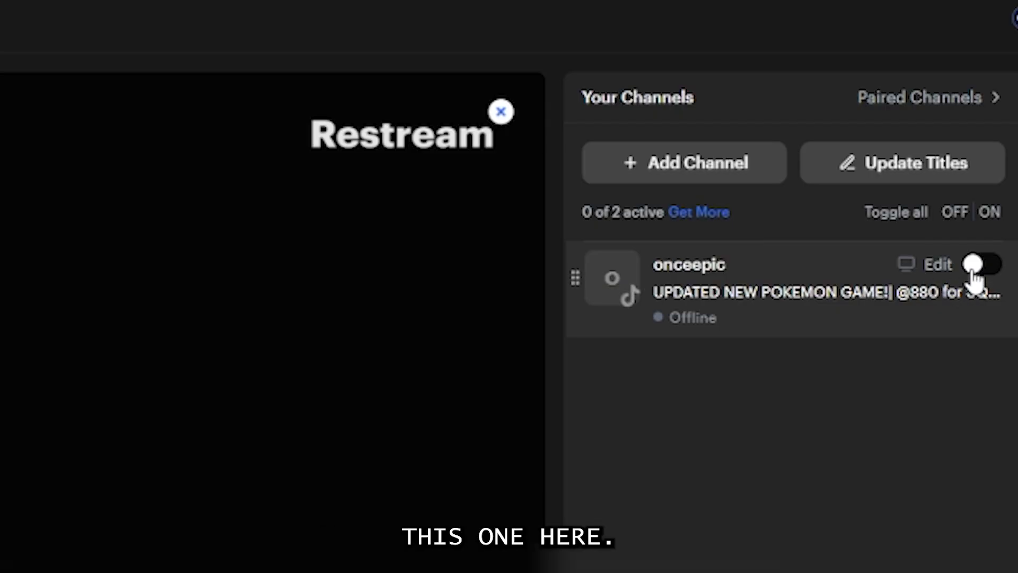
click(980, 272)
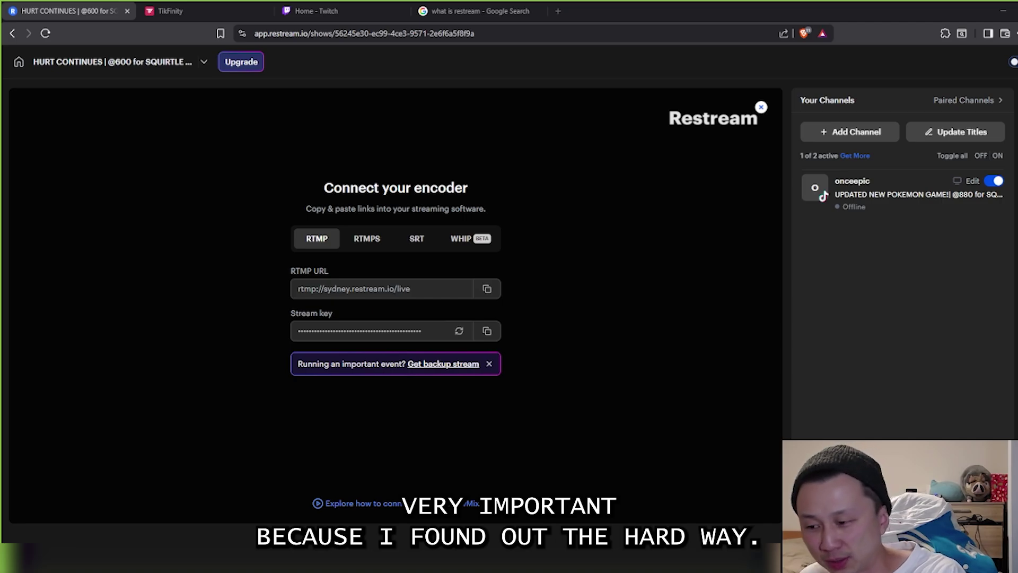
Switch to TikFinity, maximize its desktop app and try to connect to TikTok LIVE.
click(225, 8)
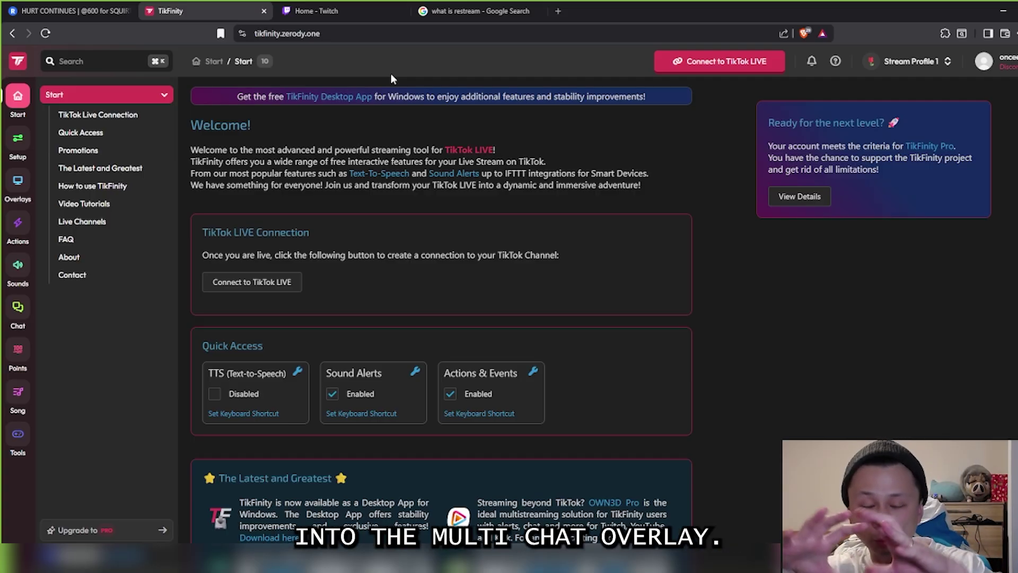
key(ctrl+l)
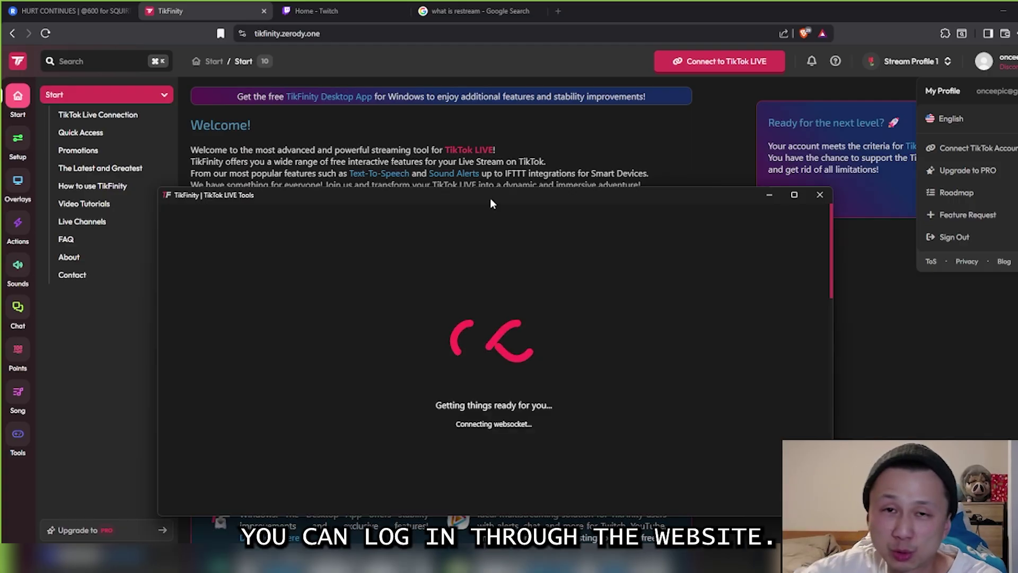
click(794, 195)
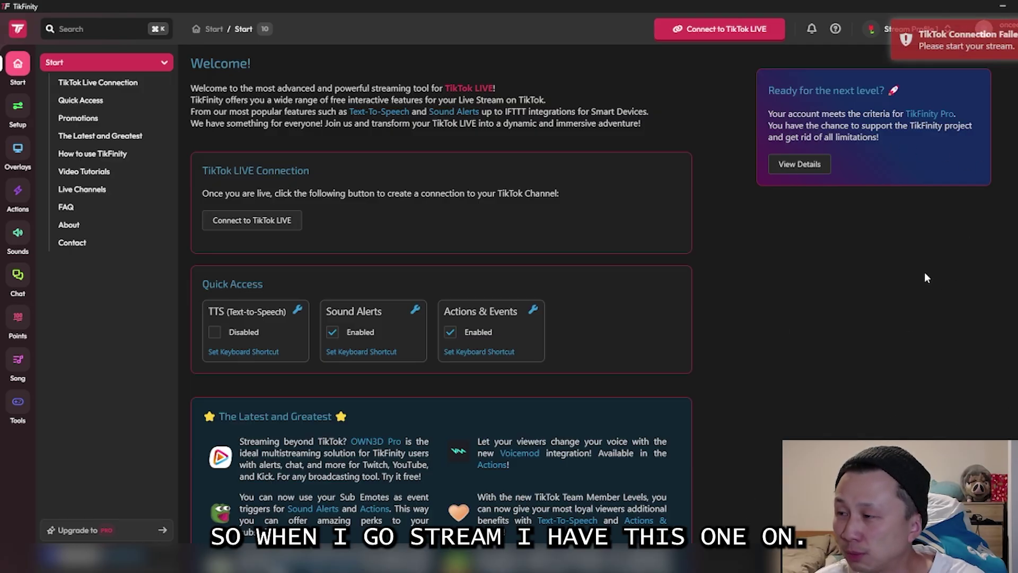
click(699, 30)
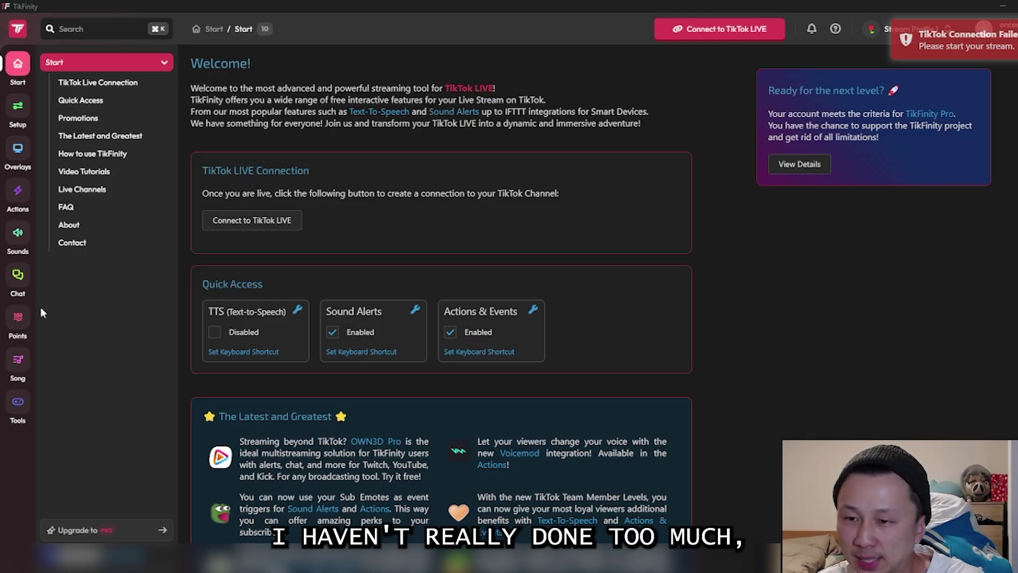
Review TikFinity's setup settings from the TikTok name and points system through to the OBS Connection port.
click(18, 148)
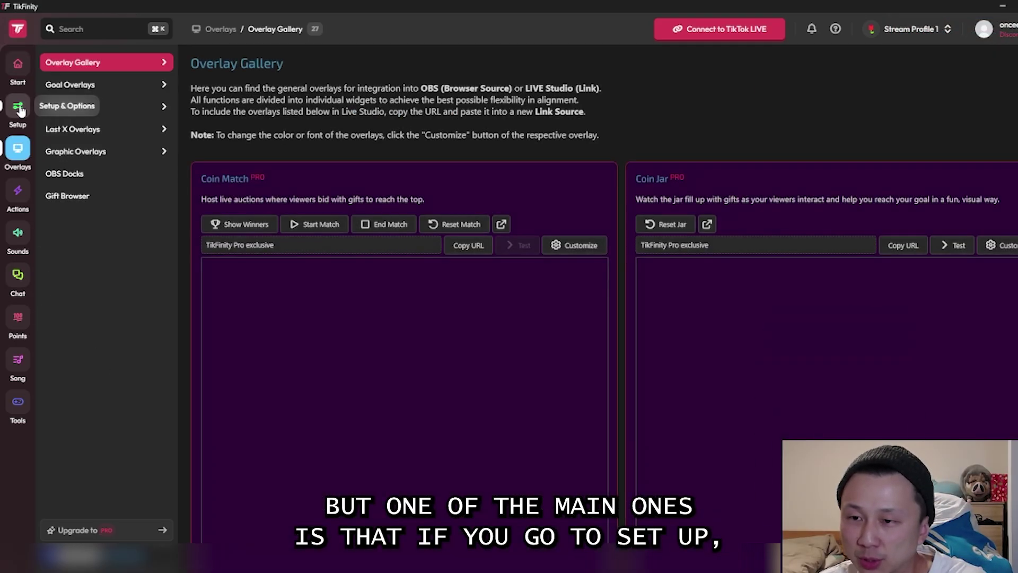
click(19, 105)
drag(427, 157, 333, 160)
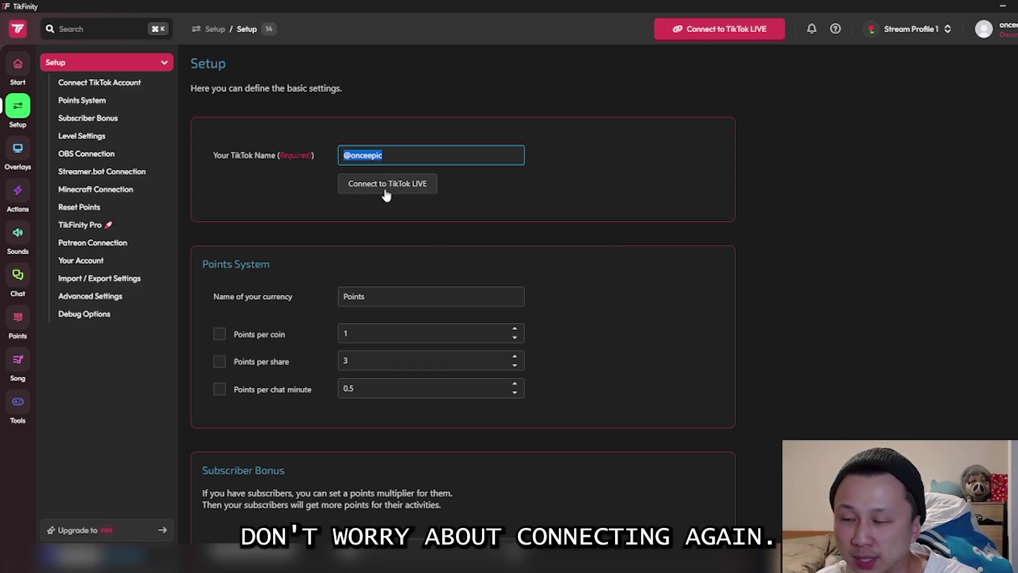
scroll(617, 254, down, 3)
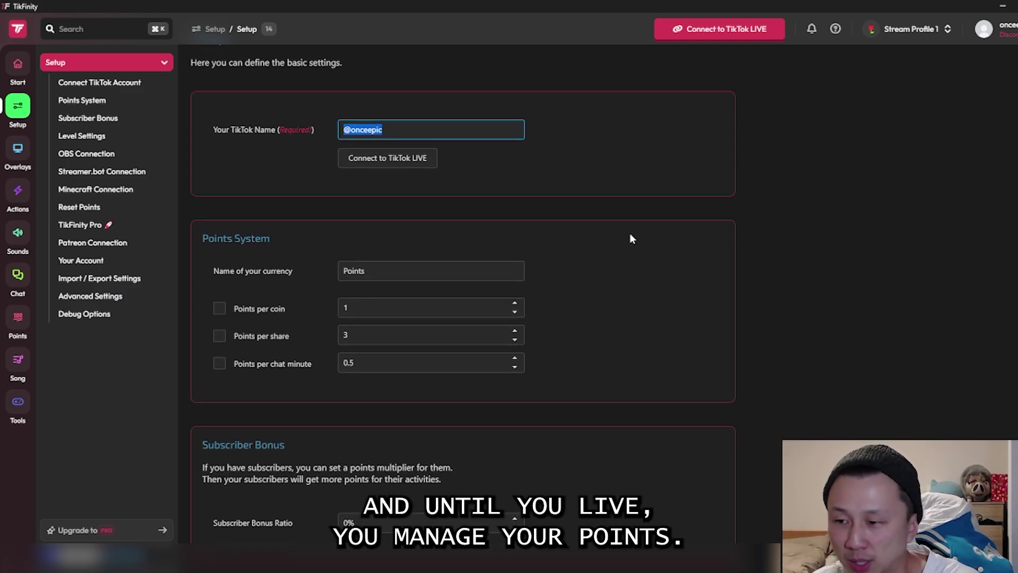
scroll(430, 300, down, 5)
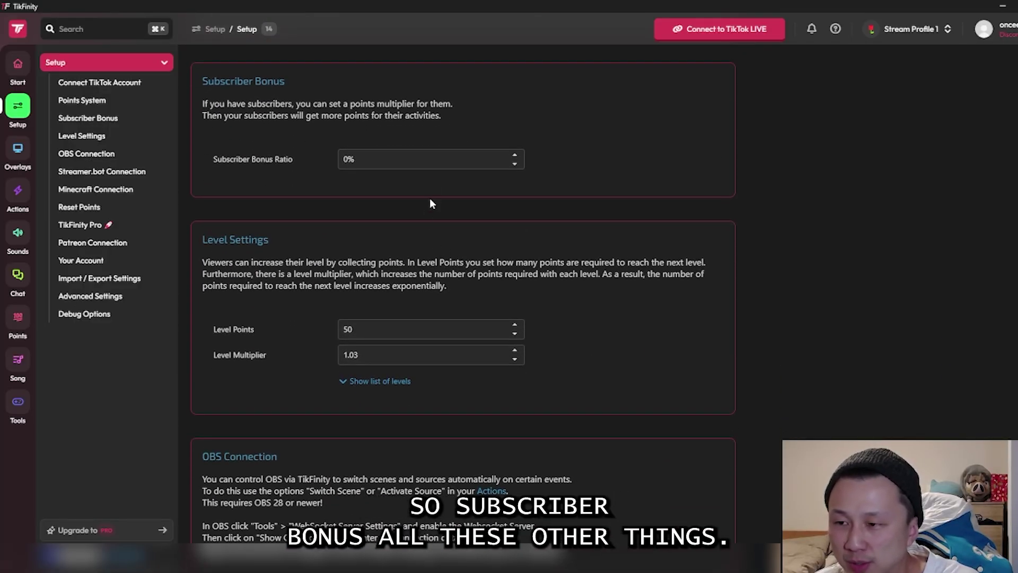
scroll(419, 227, down, 5)
scroll(417, 208, down, 2)
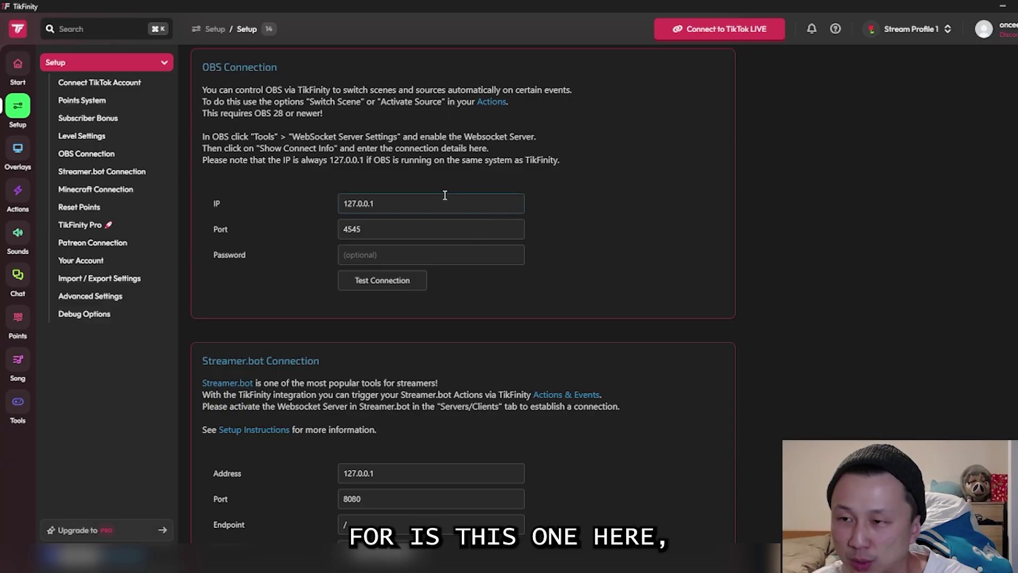
double_click(372, 229)
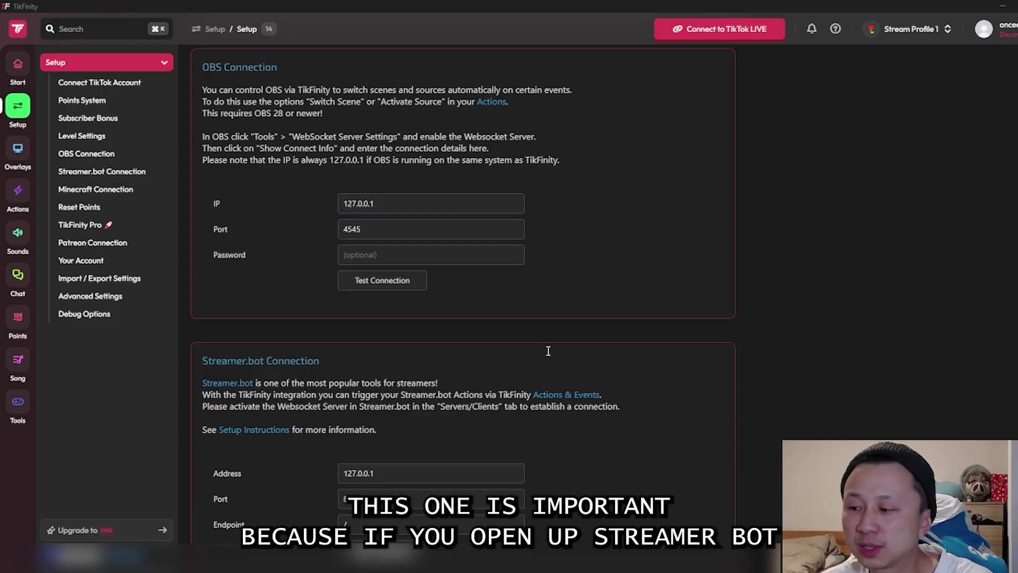
Switch to Streamer.bot and examine the WebSocket Server settings under Servers/Clients.
click(690, 523)
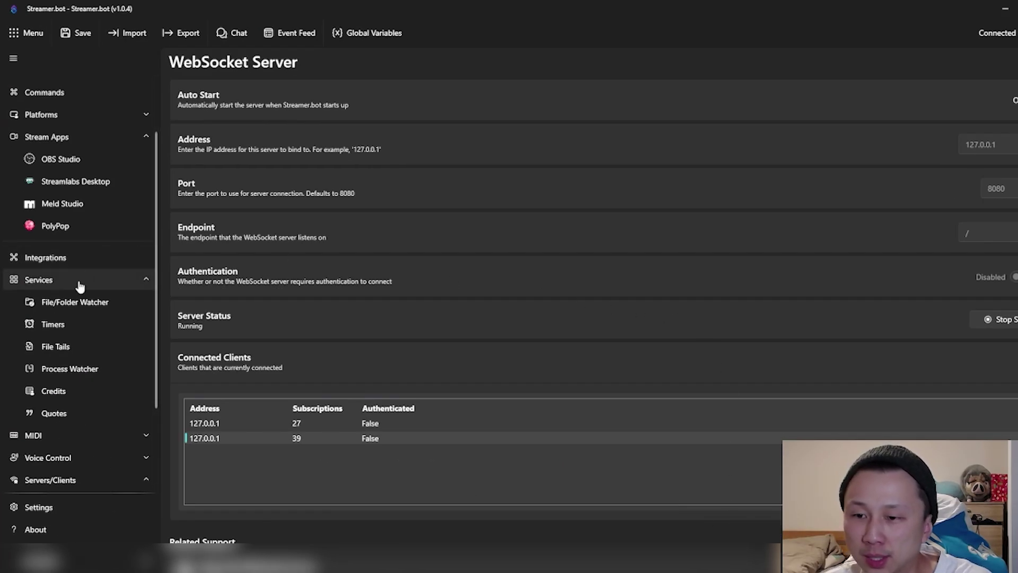
scroll(77, 463, down, 4)
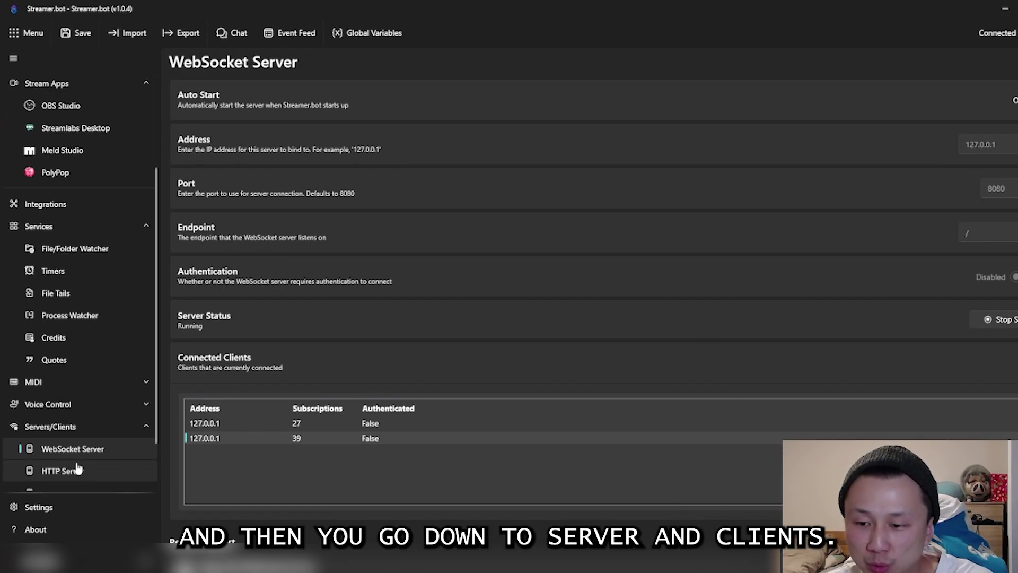
click(75, 364)
click(80, 479)
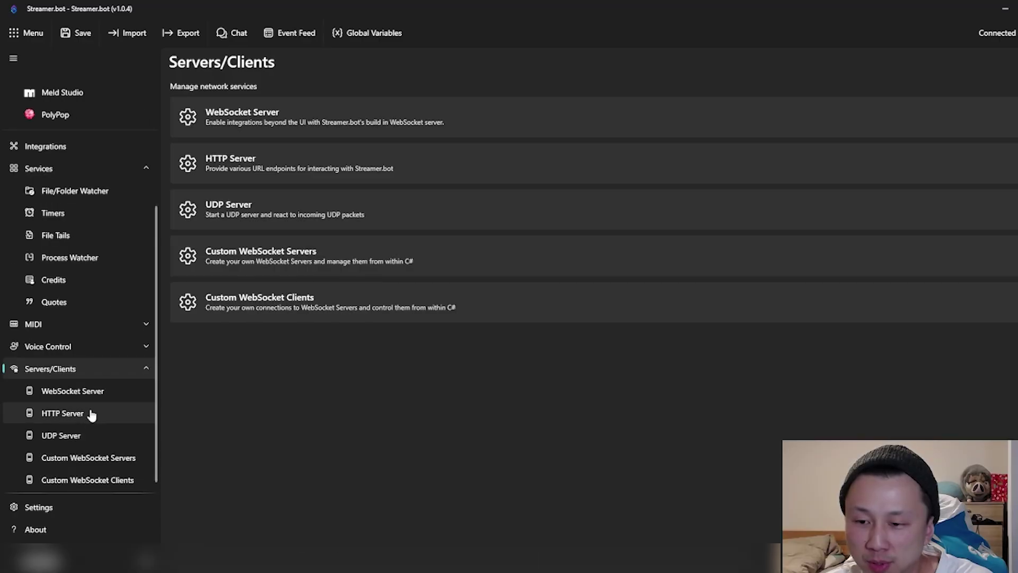
click(263, 115)
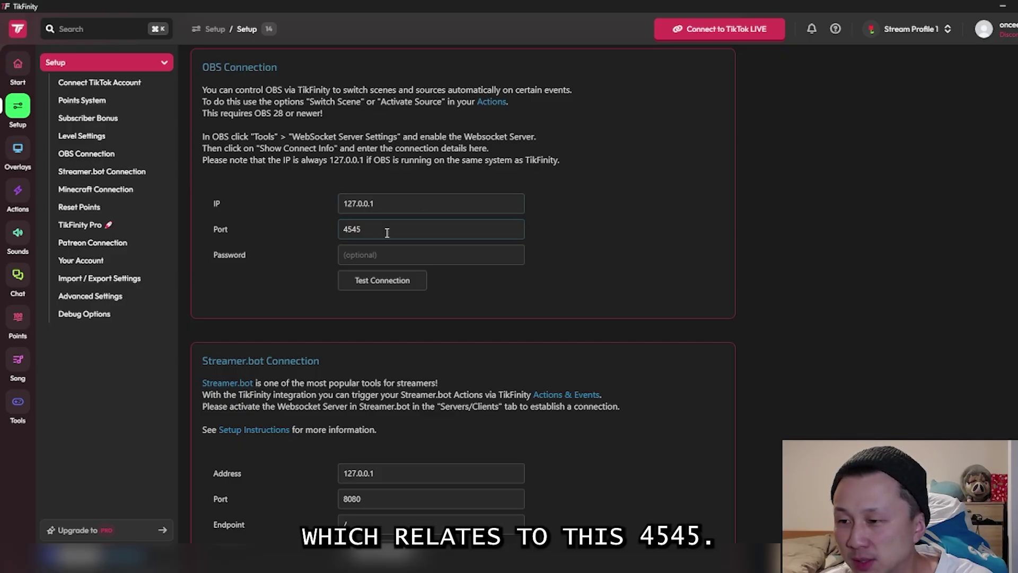
Switch to OBS and move its window aside to uncover the Restream channel list.
click(1004, 7)
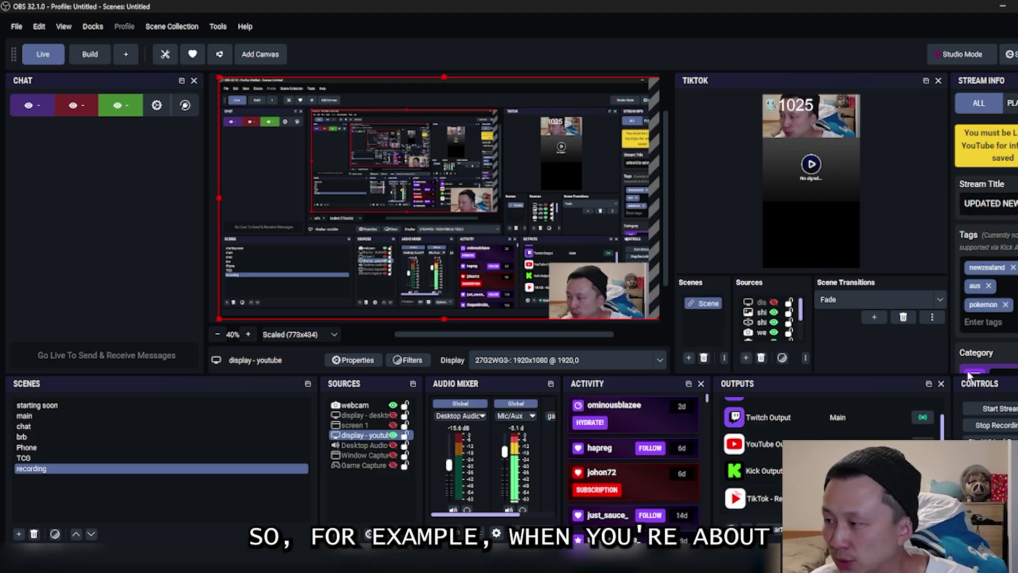
drag(828, 7, 565, 15)
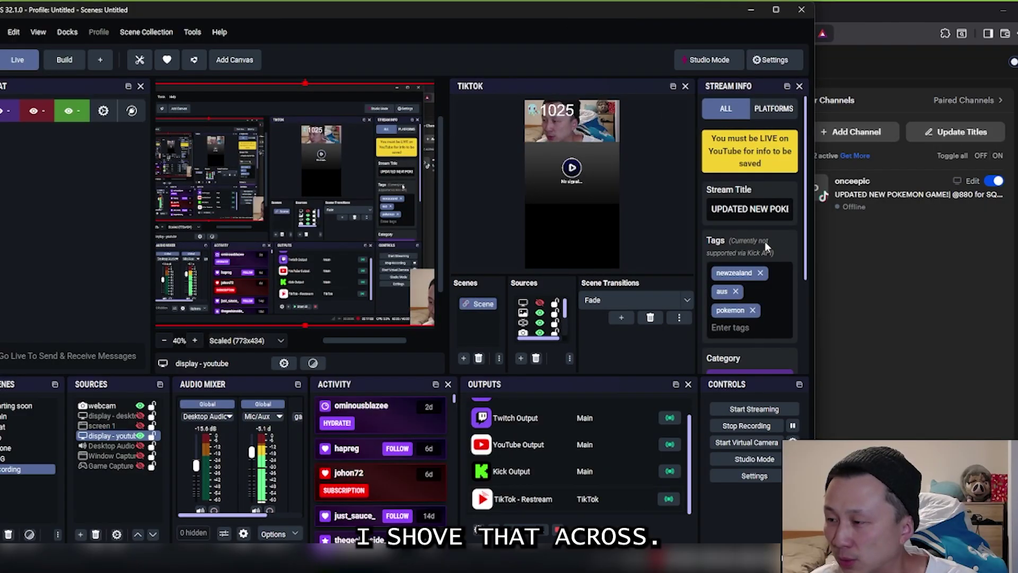
Move the OBS window across and review the Stream Info settings from the stream title through tags to the platform categories.
drag(818, 285, 887, 285)
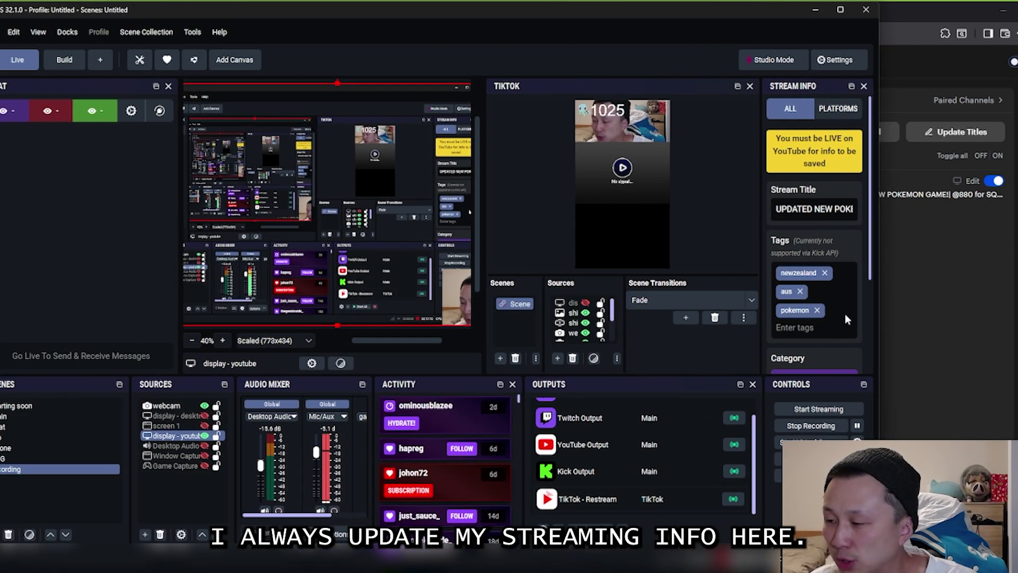
triple_click(804, 209)
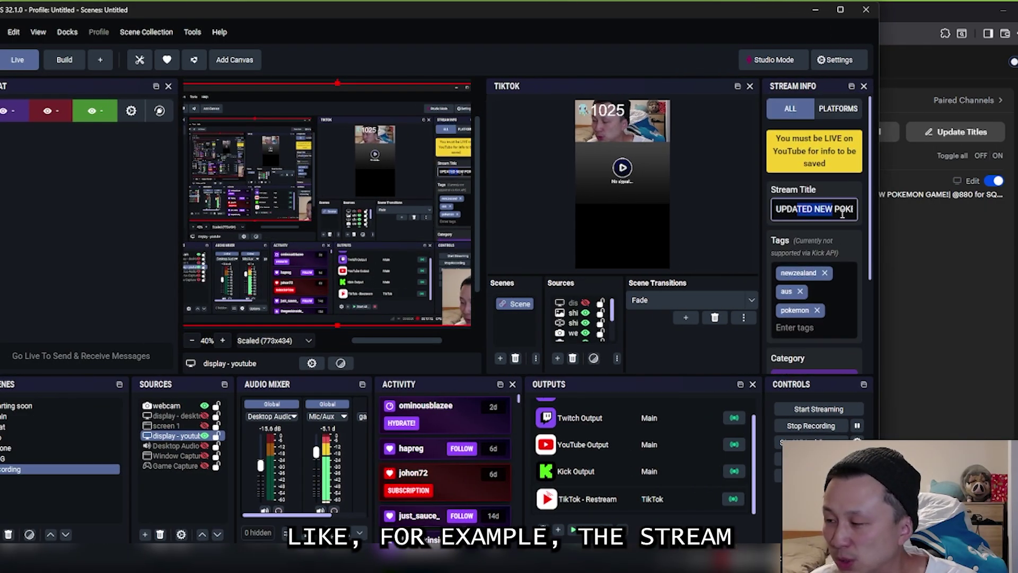
scroll(847, 292, down, 2)
scroll(847, 292, down, 2)
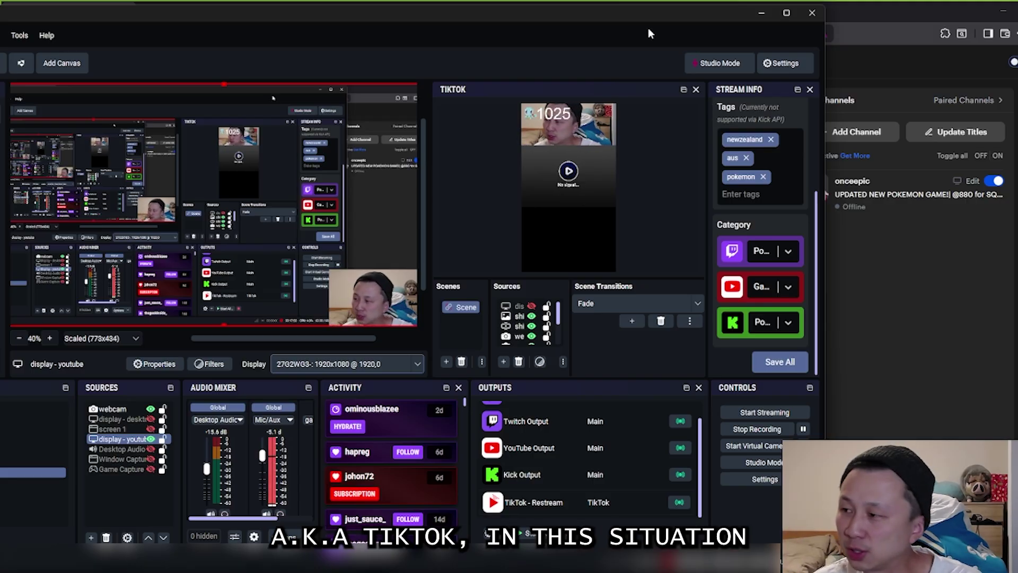
Switch to Restream, open the TikTok channel's details for editing and select its whole title.
click(871, 19)
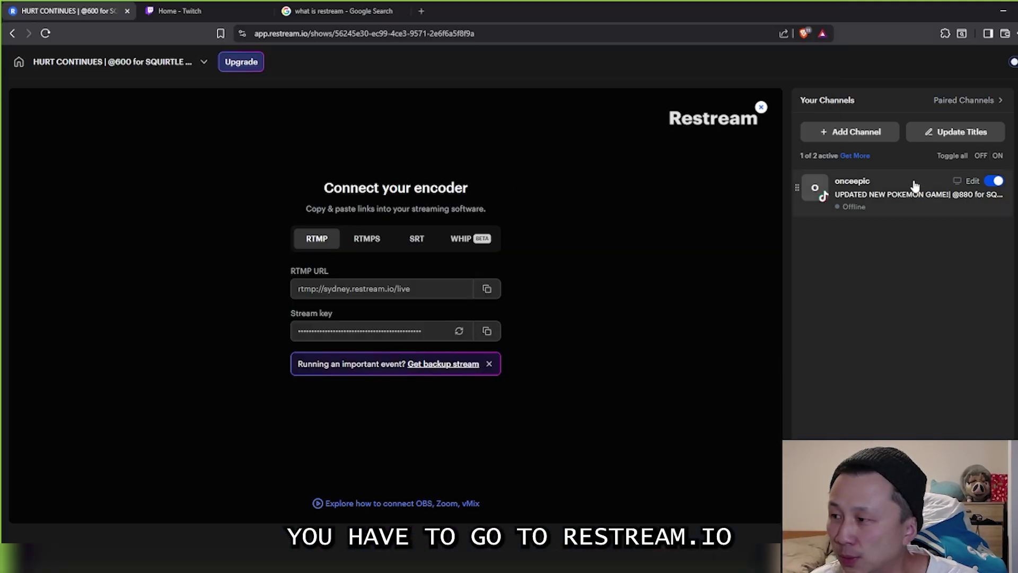
click(971, 181)
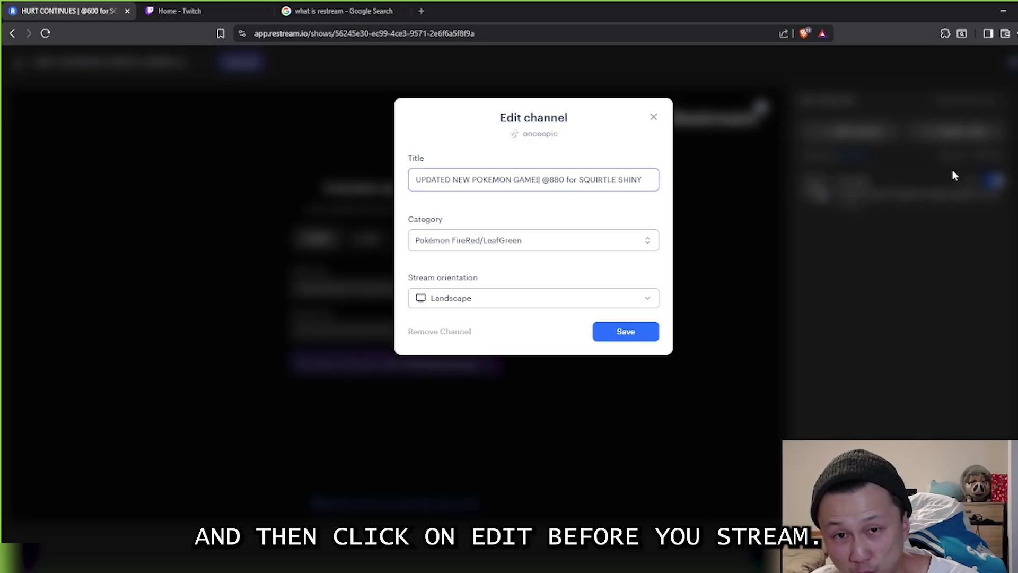
drag(651, 181, 306, 154)
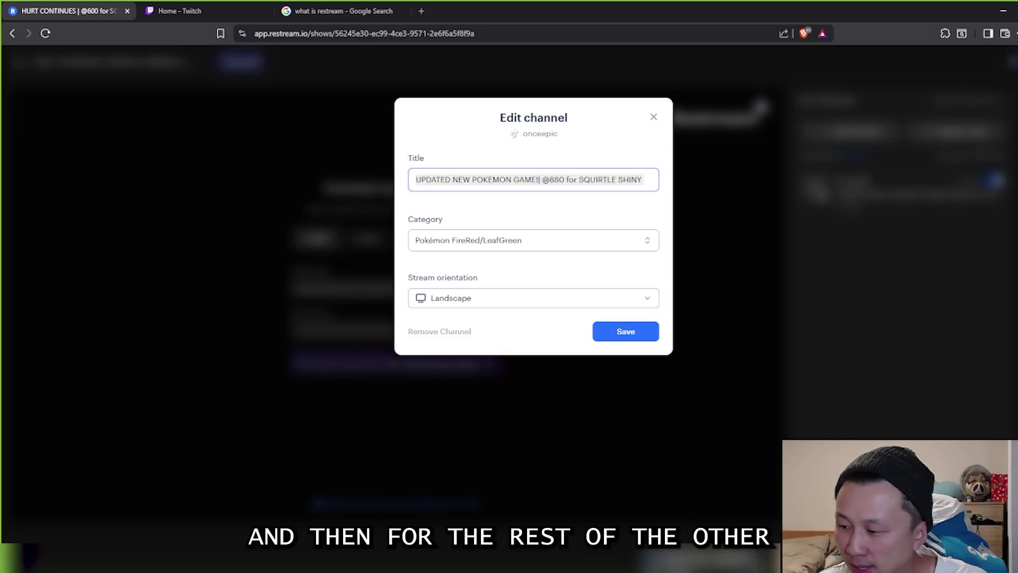
Return to OBS and review the tags, the Twitch, YouTube and Kick categories, and the stream title in Stream Info.
mouse_move(682, 562)
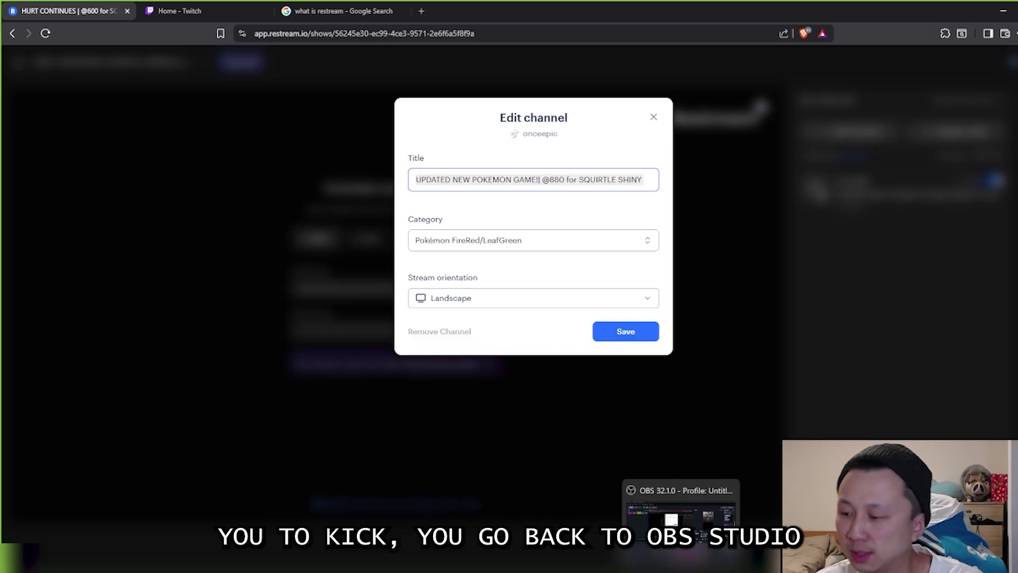
click(681, 509)
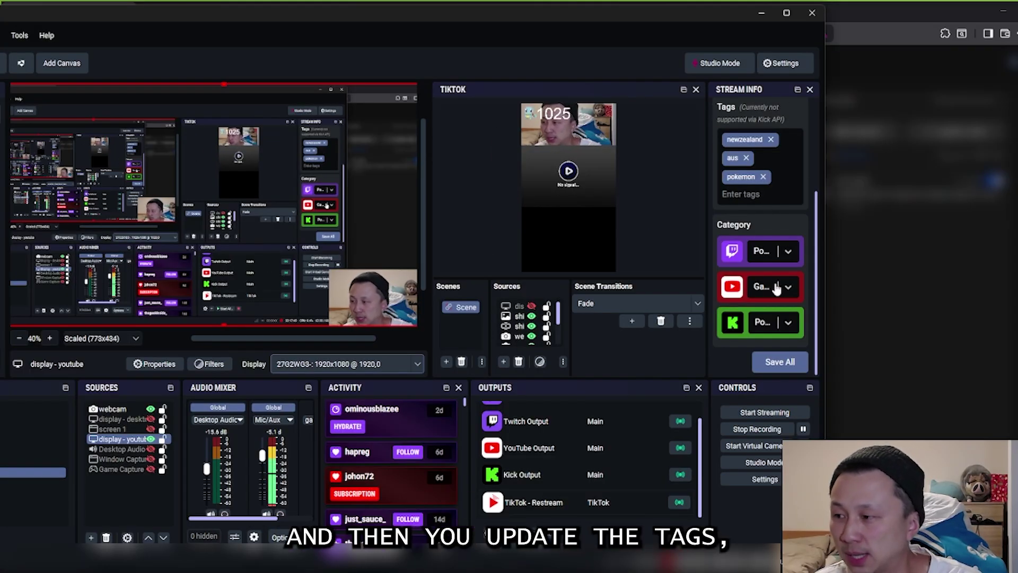
scroll(791, 307, up, 1)
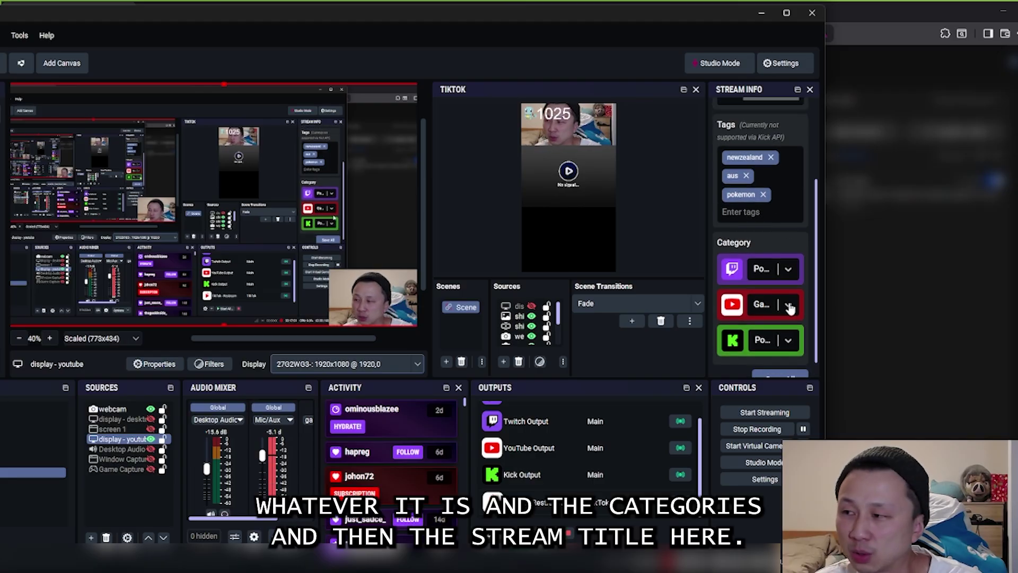
scroll(790, 307, up, 3)
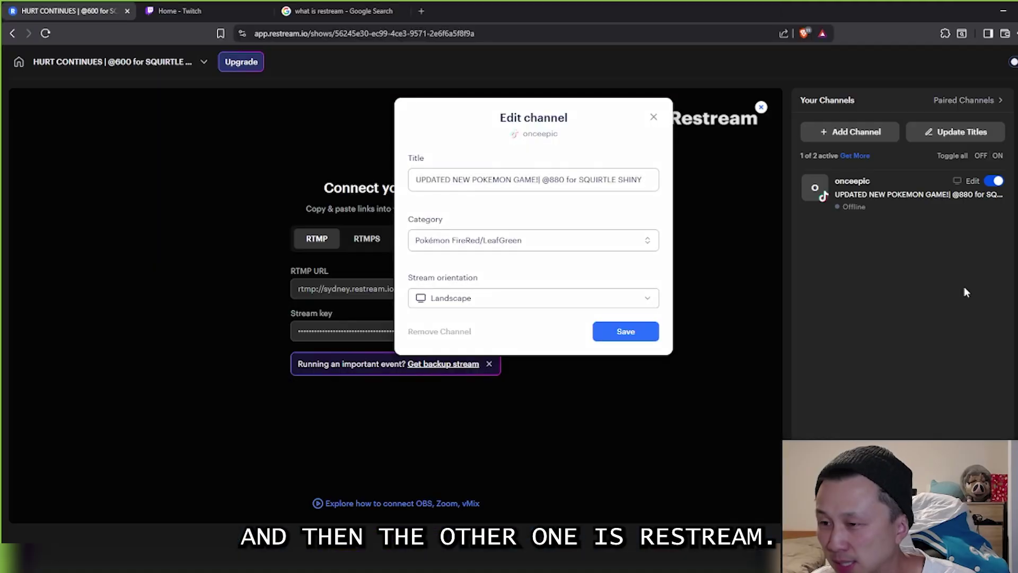
In Restream, reopen the TikTok channel's details to check title, category and stream orientation, and close them without saving.
click(964, 287)
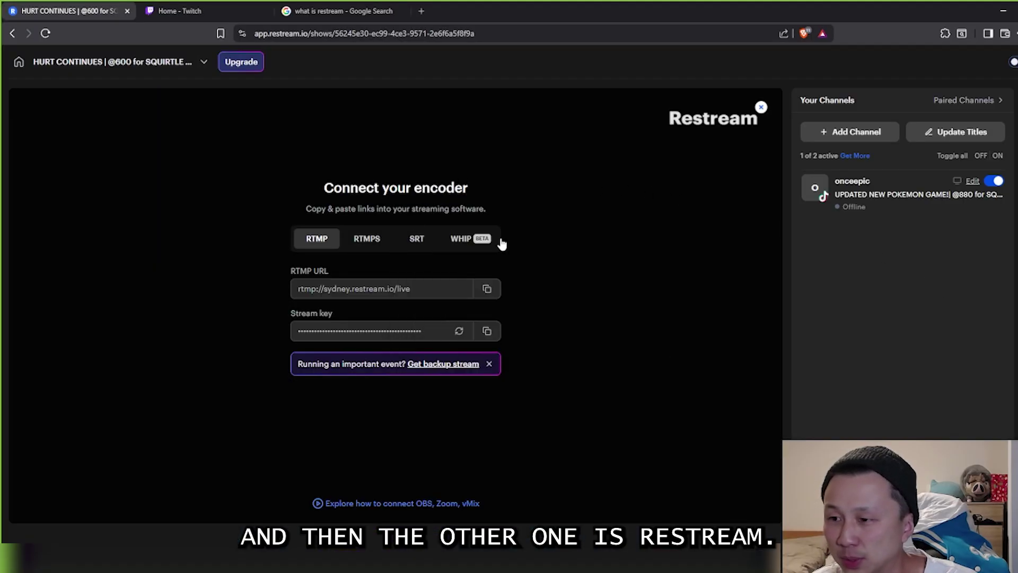
click(973, 181)
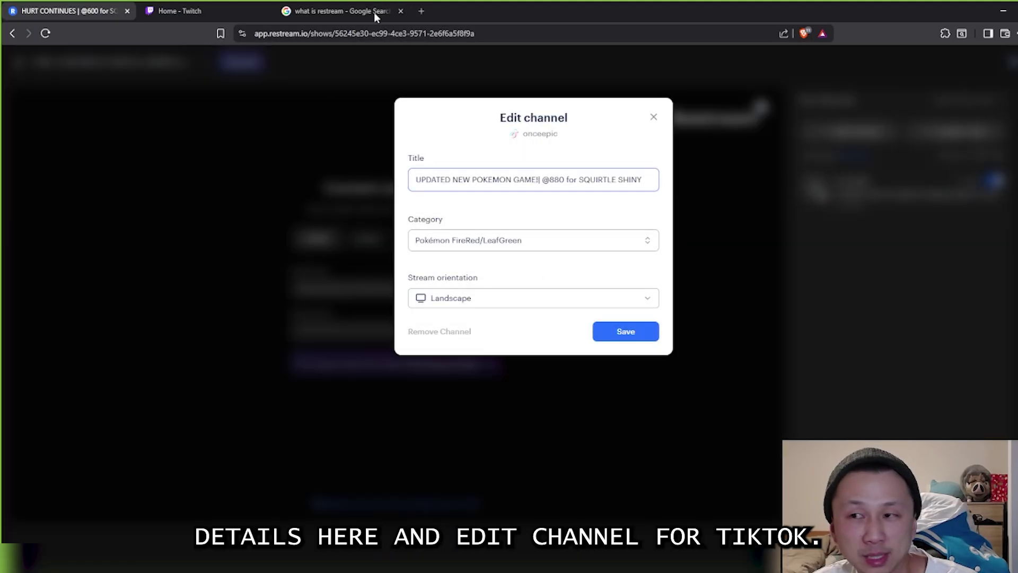
click(562, 457)
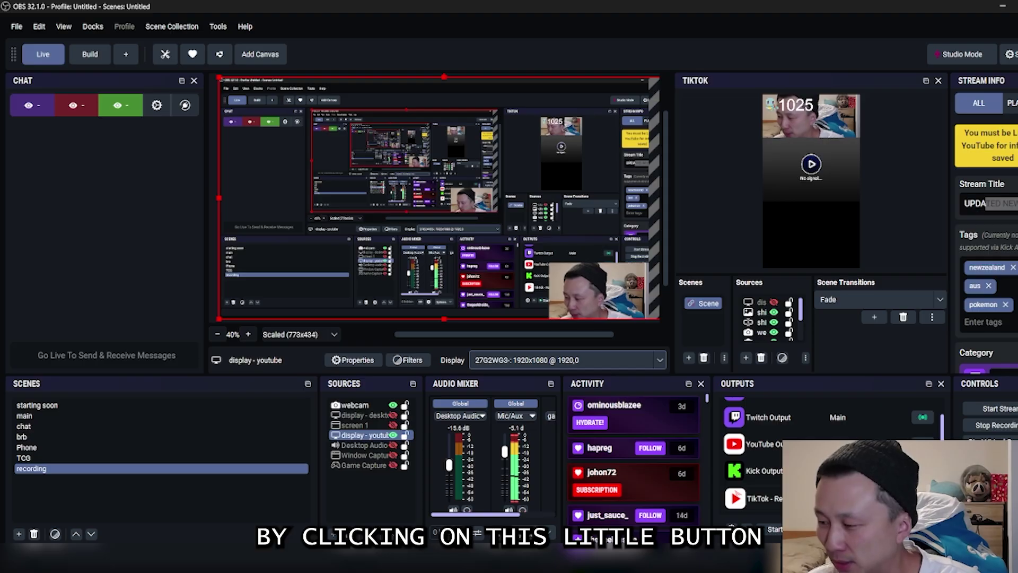
Move the OBS window so that the full Outputs list and stream controls are in view.
drag(371, 6, 170, 33)
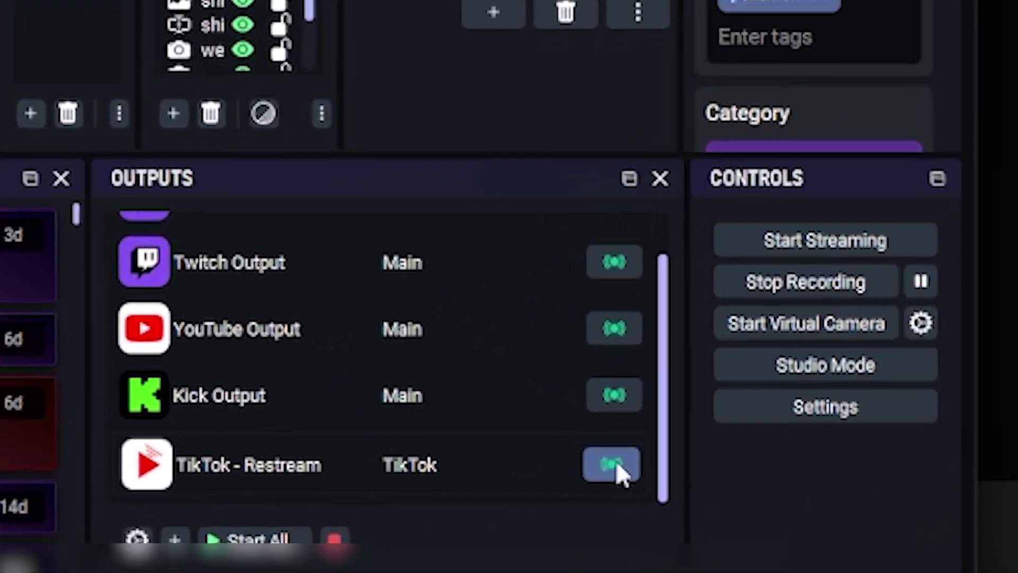